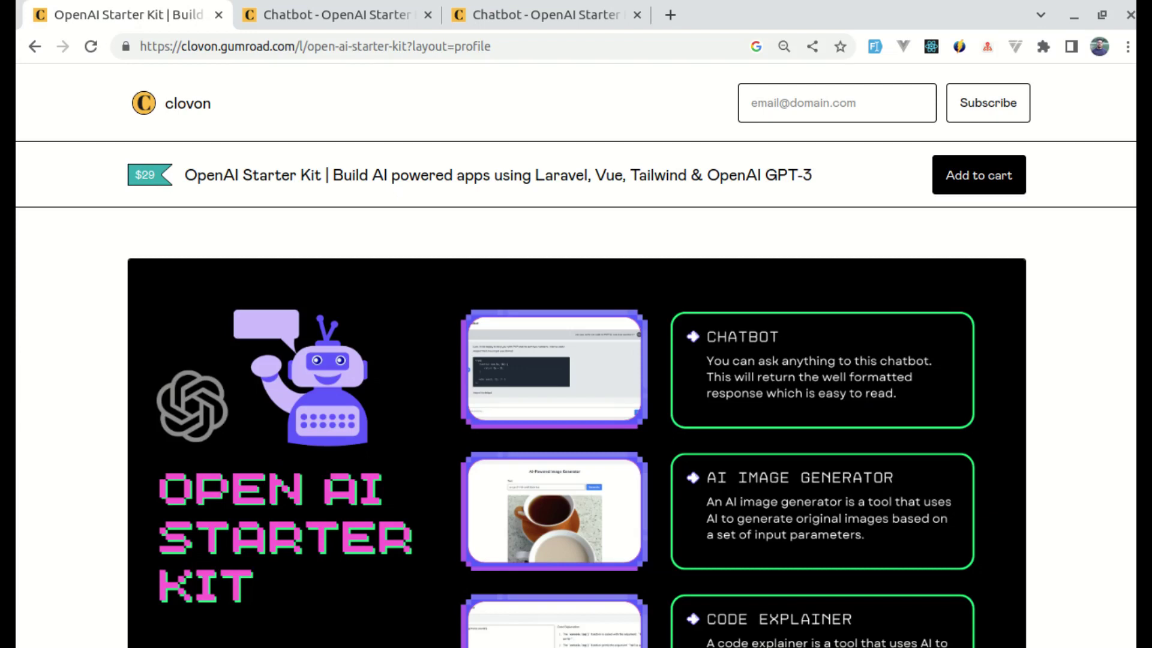
- Glance at the Chatbot Streamed page, then return to the normal Chatbot page
{"action": "left_click", "coordinate": [332, 14]}
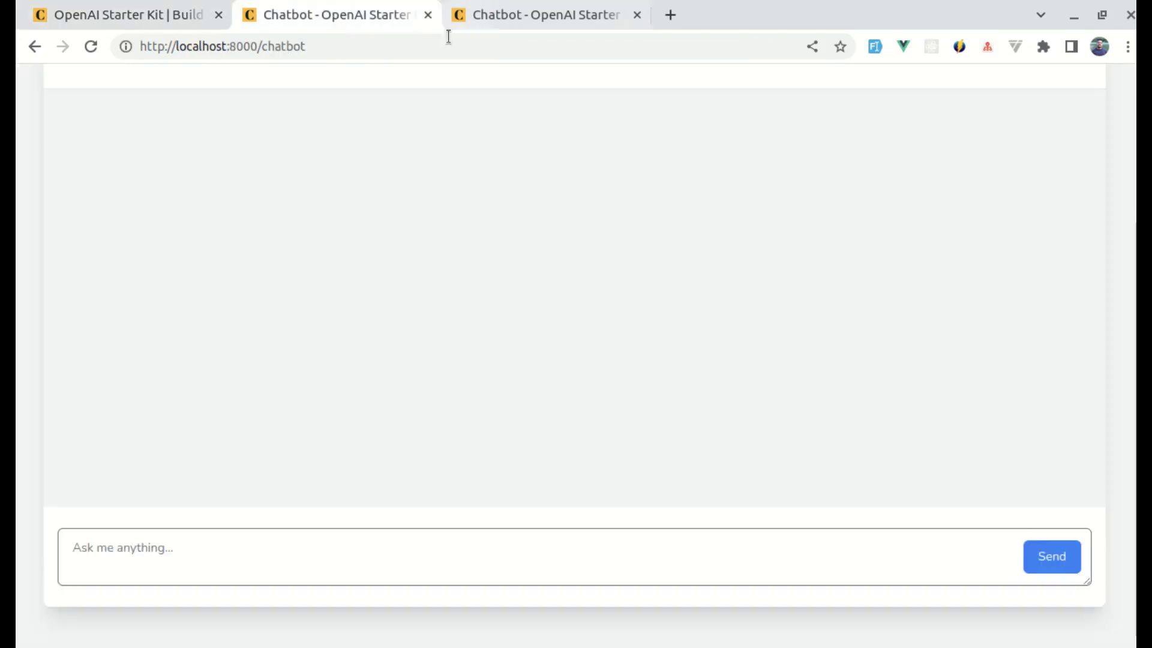
{"action": "scroll", "coordinate": [425, 113], "scroll_direction": "up", "scroll_amount": 5}
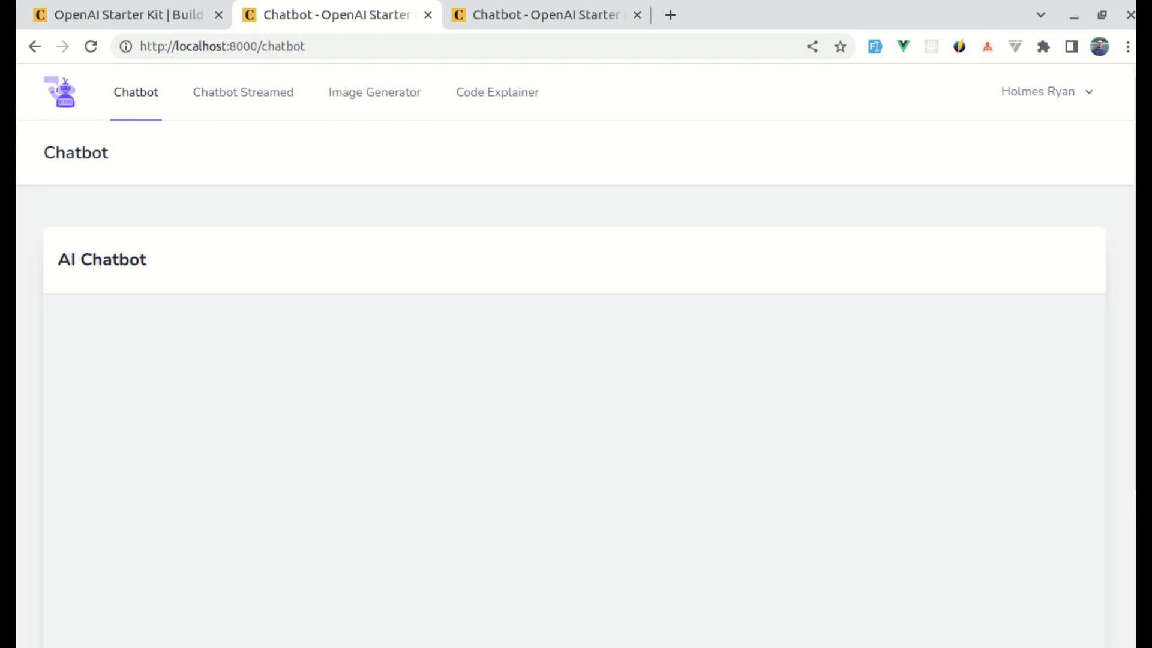
{"action": "left_click", "coordinate": [521, 20]}
{"action": "scroll", "coordinate": [448, 212], "scroll_direction": "up", "scroll_amount": 3}
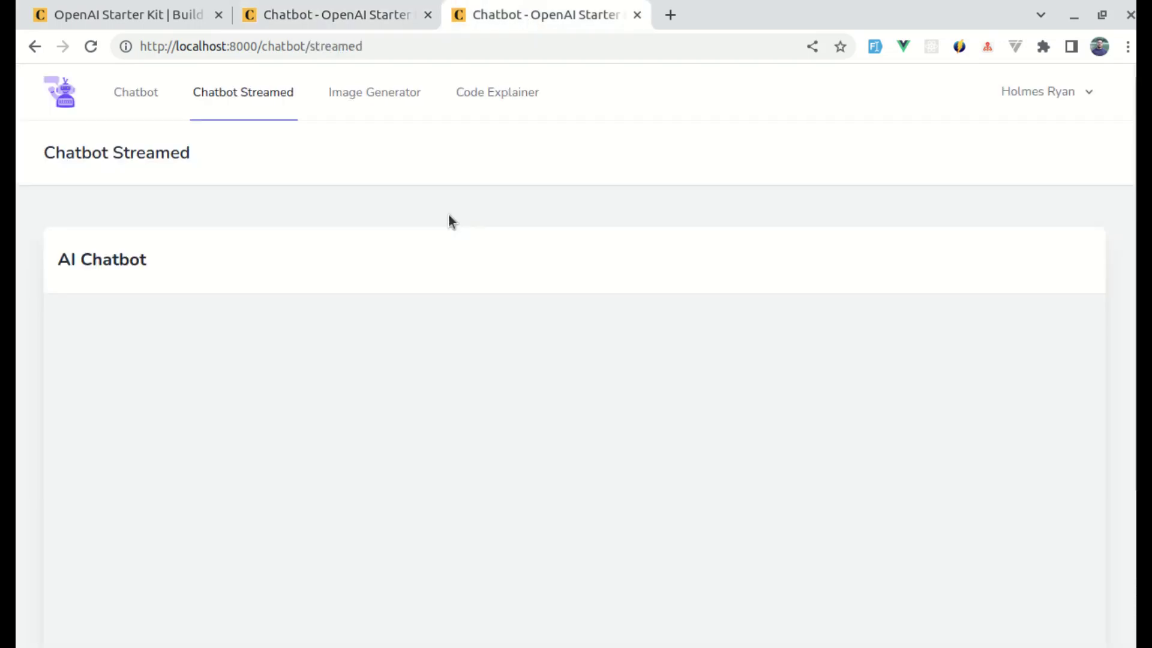
{"action": "left_click", "coordinate": [362, 22]}
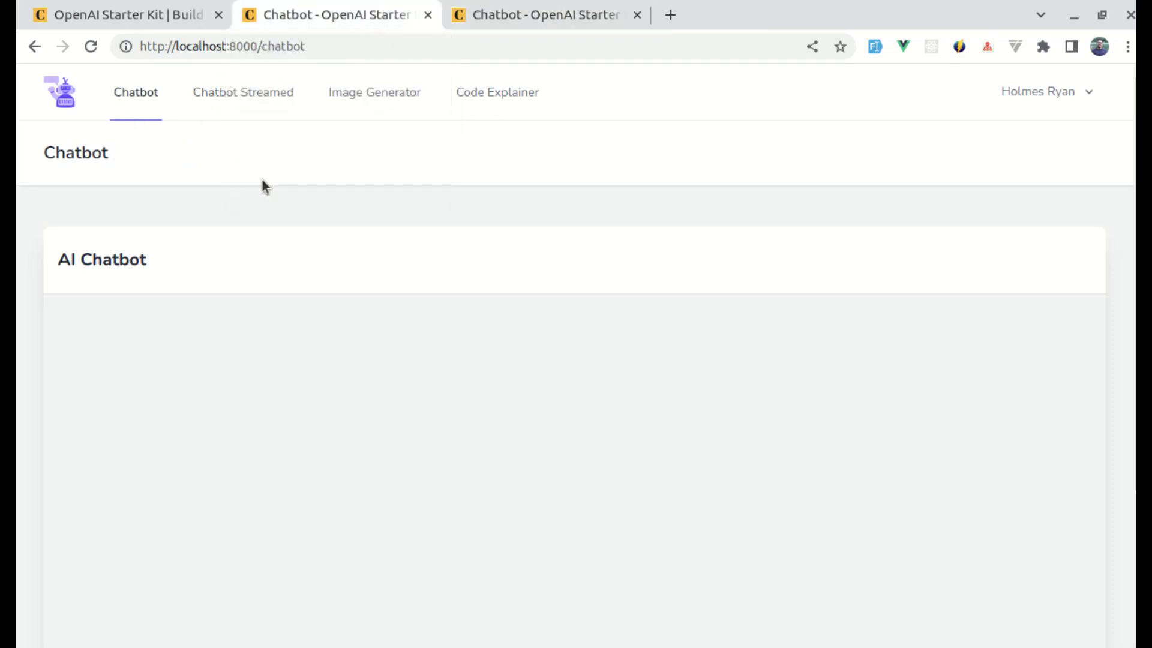
{"action": "scroll", "coordinate": [404, 357], "scroll_direction": "down", "scroll_amount": 3}
- Send 'Hello, How are you?' to the normal Chatbot, select its reply, and go to Chatbot Streamed
{"action": "left_click", "coordinate": [324, 548]}
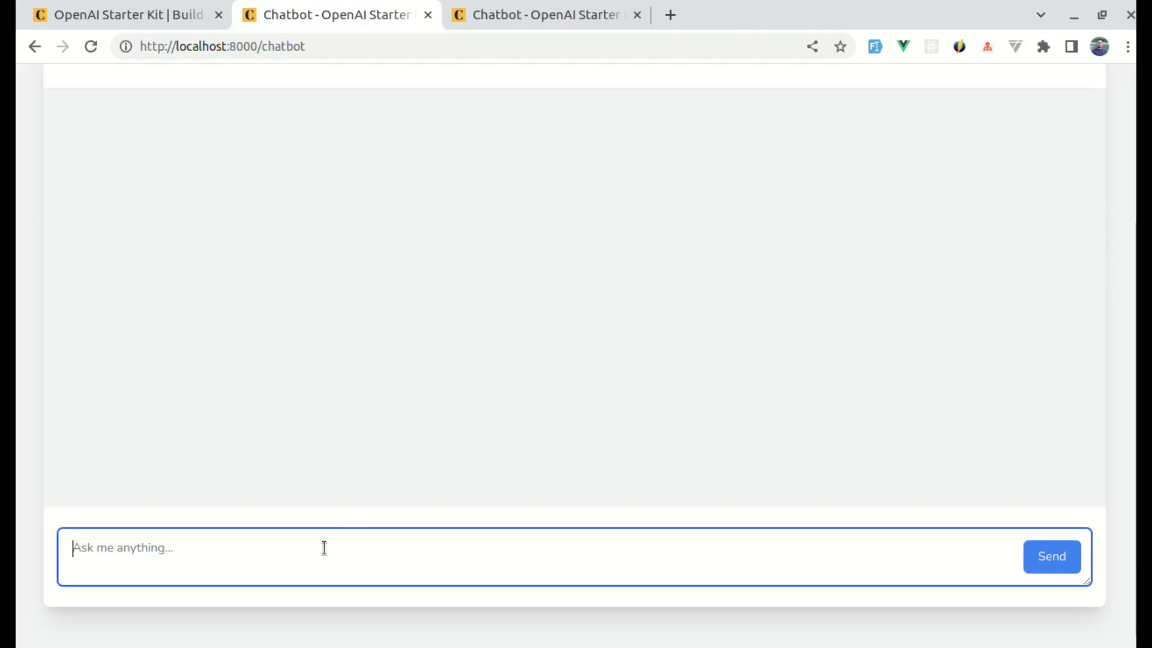
{"action": "type", "text": "Hello,"}
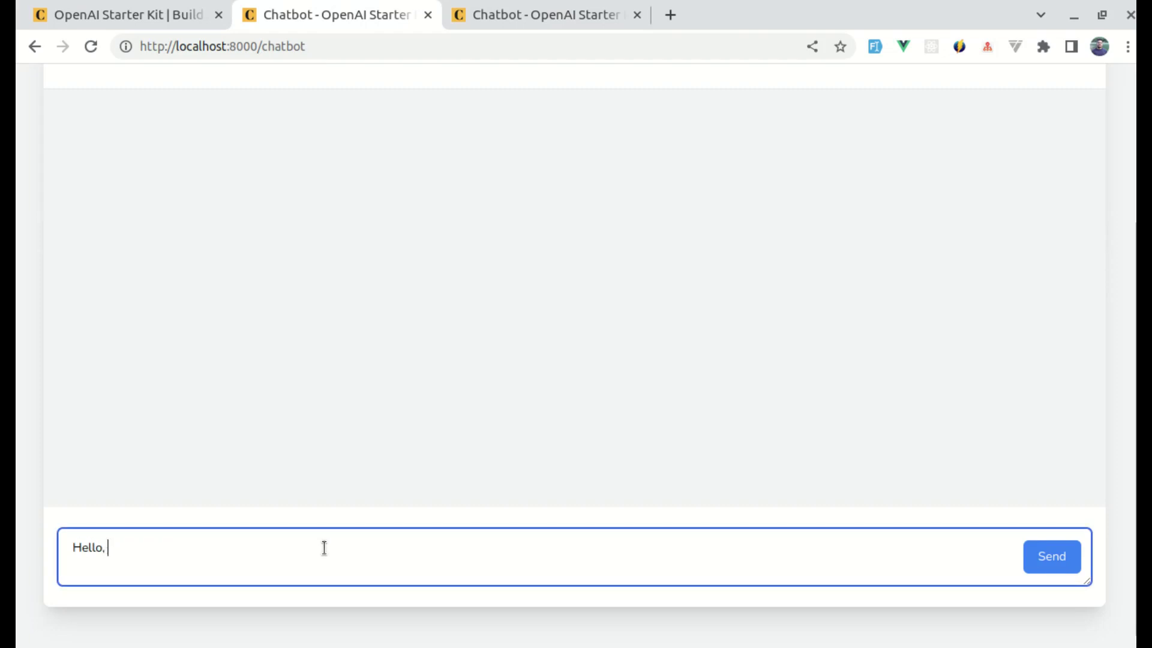
{"action": "type", "text": " How are you?"}
{"action": "type", "text": "a"}
{"action": "key", "text": "BackSpace"}
{"action": "key", "text": "ctrl+a"}
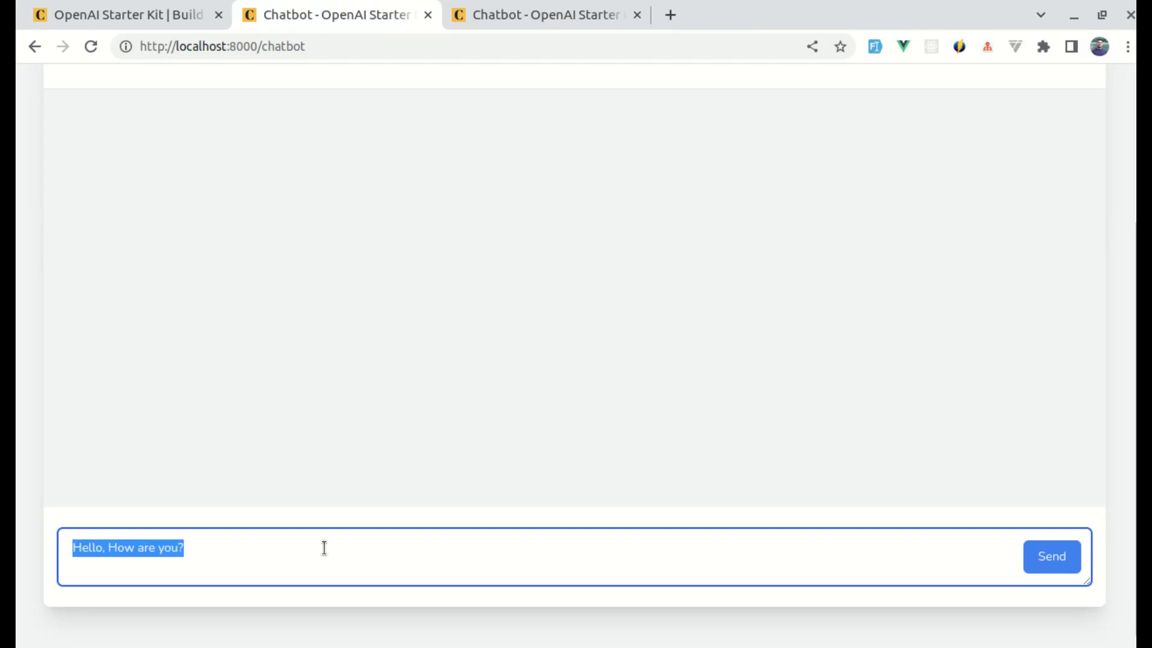
{"action": "key", "text": "Return"}
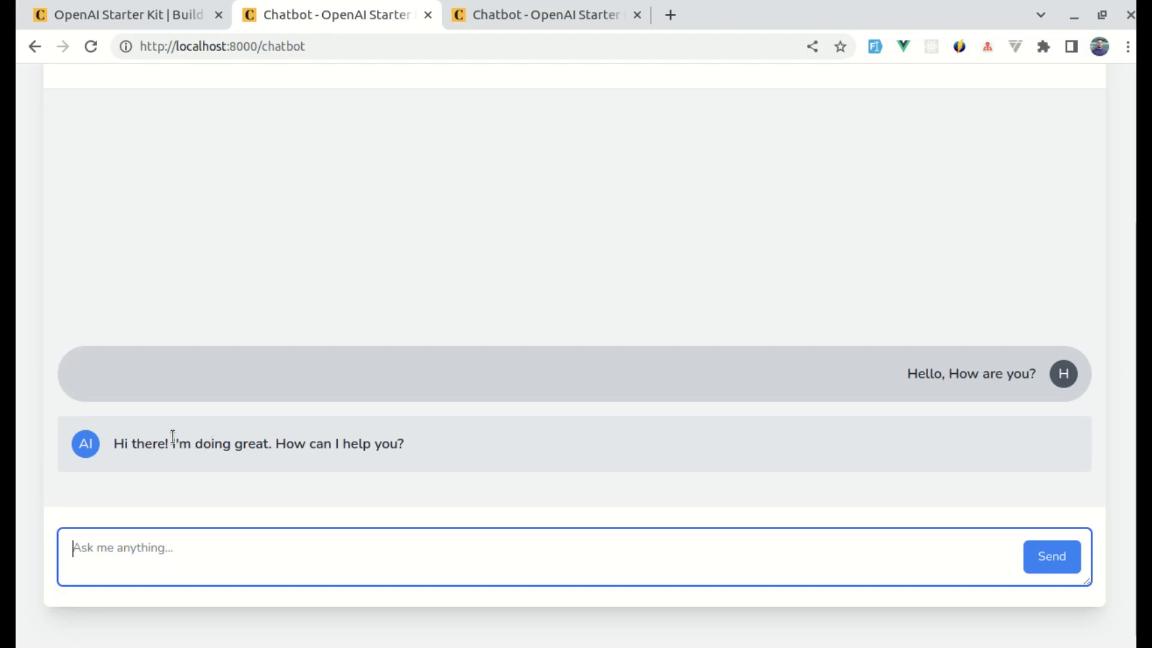
{"action": "triple_click", "coordinate": [172, 436]}
{"action": "left_click", "coordinate": [172, 436]}
- Send 'Hello, How are you?' on Chatbot Streamed, then return to the normal Chatbot tab
{"action": "left_click", "coordinate": [586, 18]}
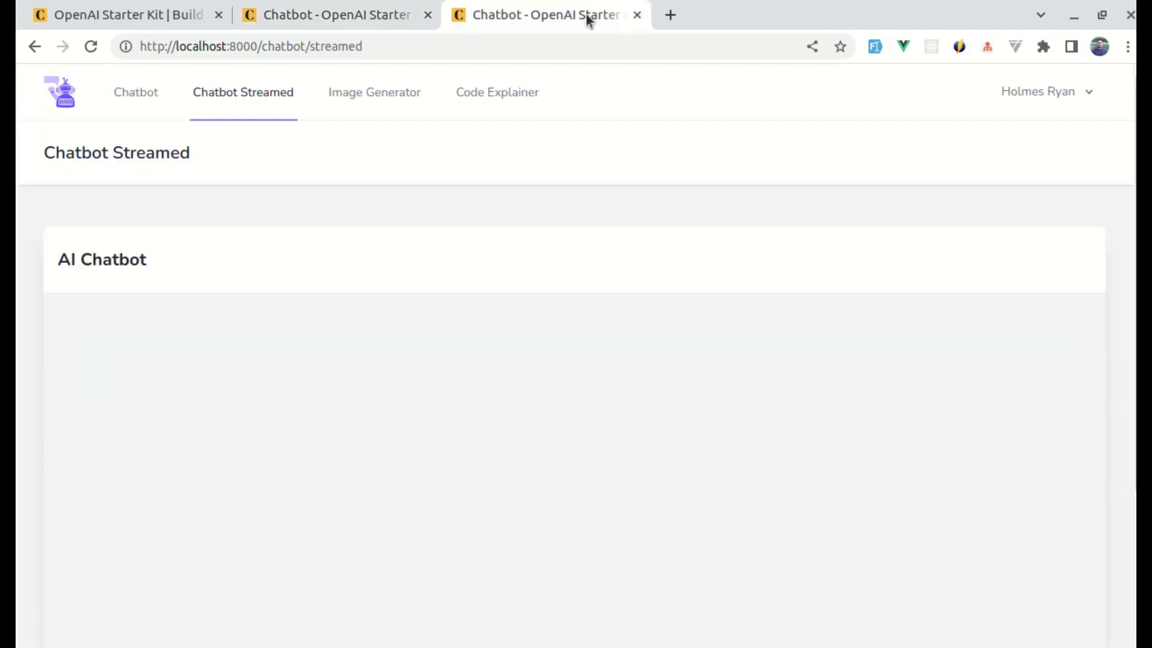
{"action": "scroll", "coordinate": [450, 315], "scroll_direction": "down", "scroll_amount": 3}
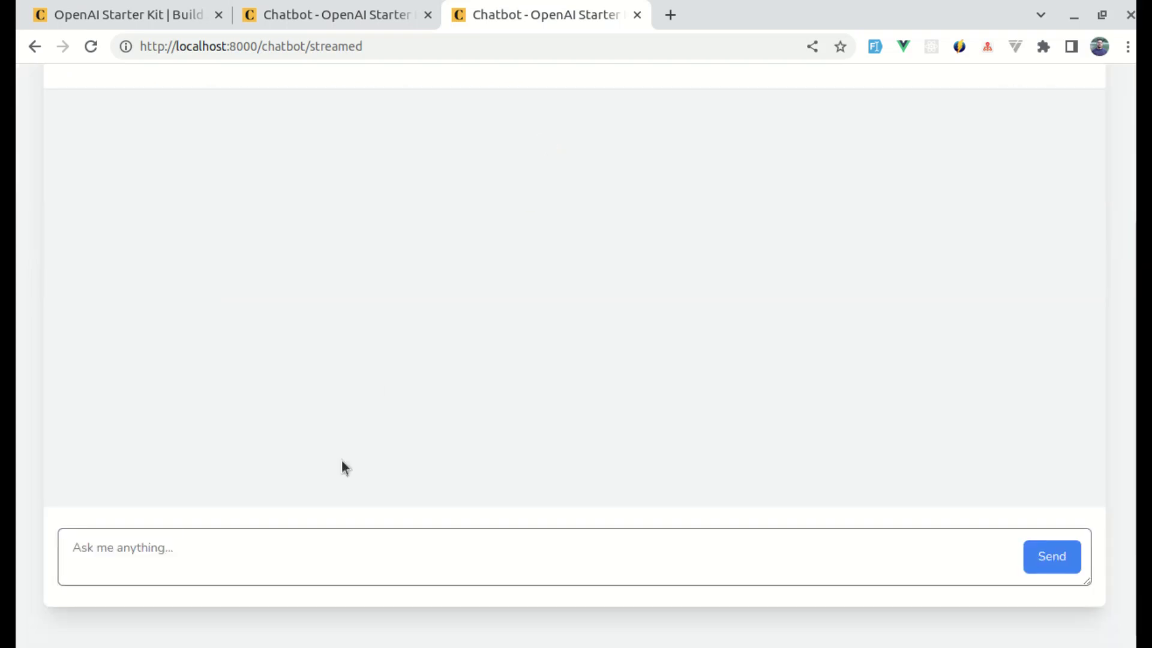
{"action": "left_click", "coordinate": [278, 537]}
{"action": "type", "text": "Hello, How are you?"}
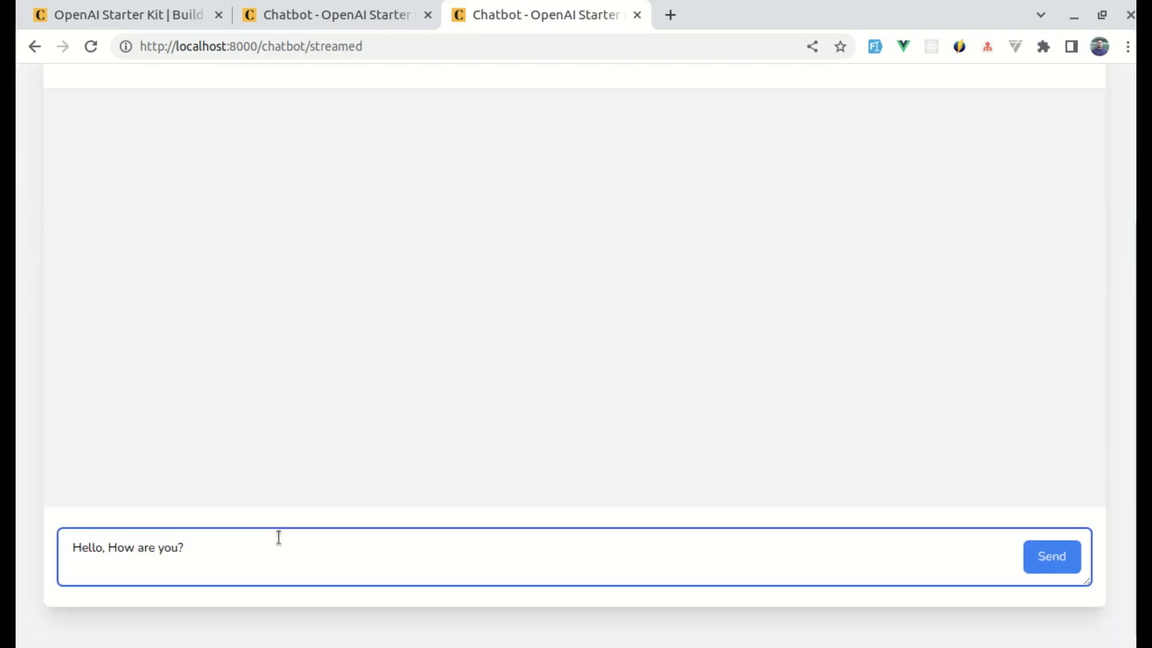
{"action": "key", "text": "Return"}
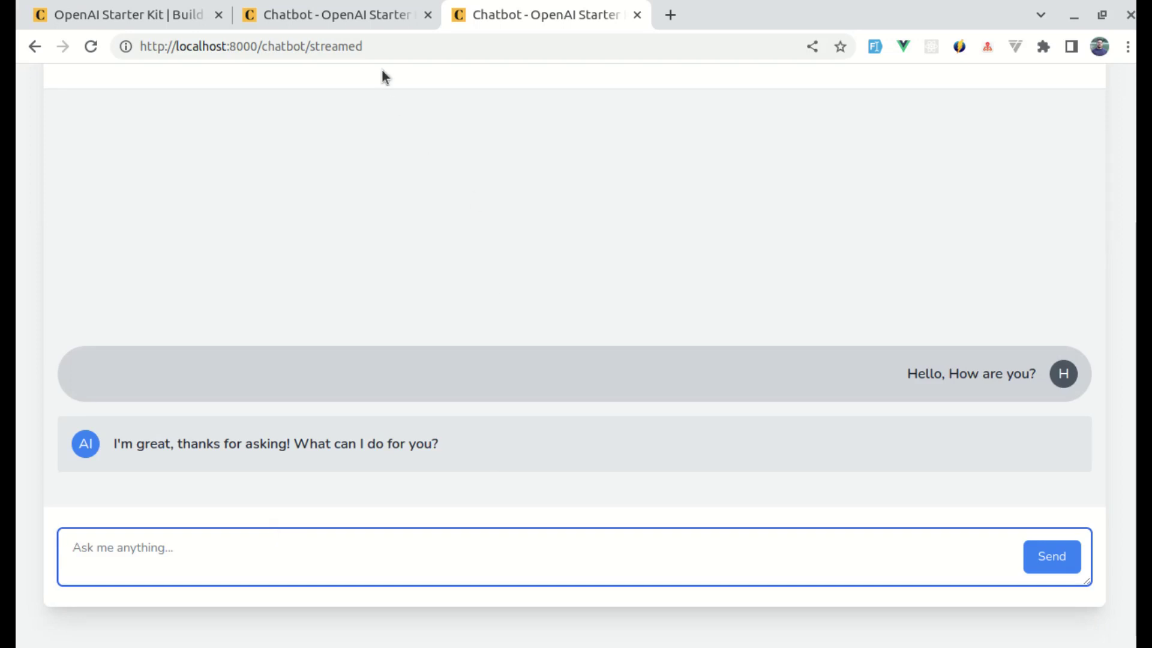
{"action": "left_click", "coordinate": [377, 30]}
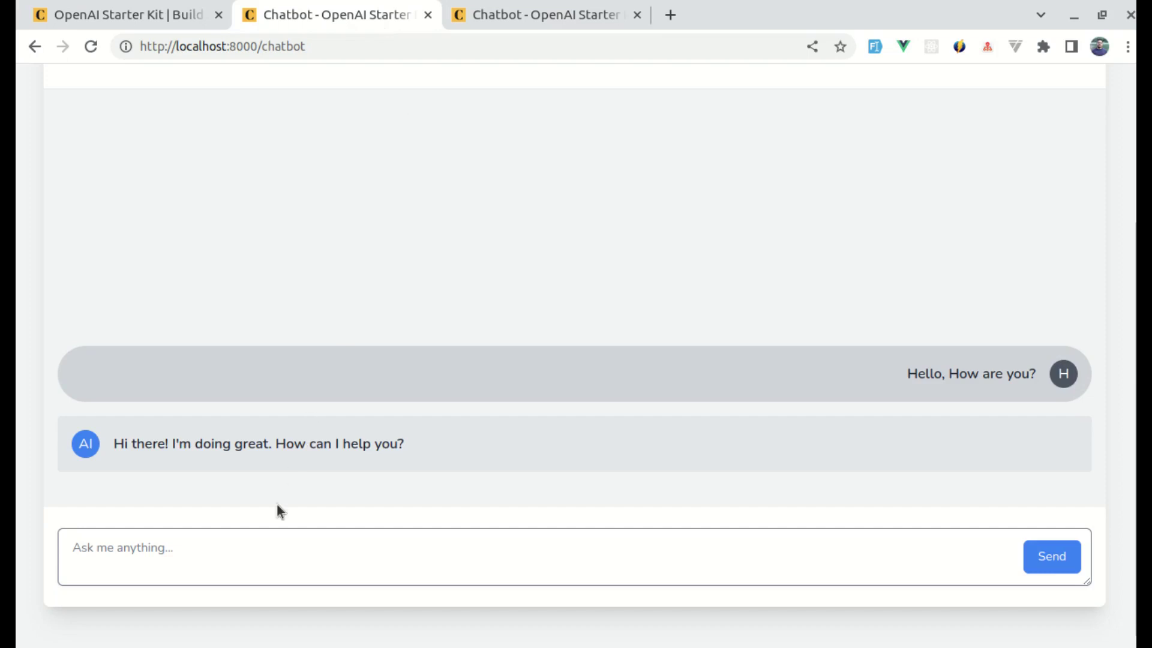
- Ask the normal Chatbot for the top 10 things about Laravel, fixing a stray letter first
{"action": "left_click", "coordinate": [237, 560]}
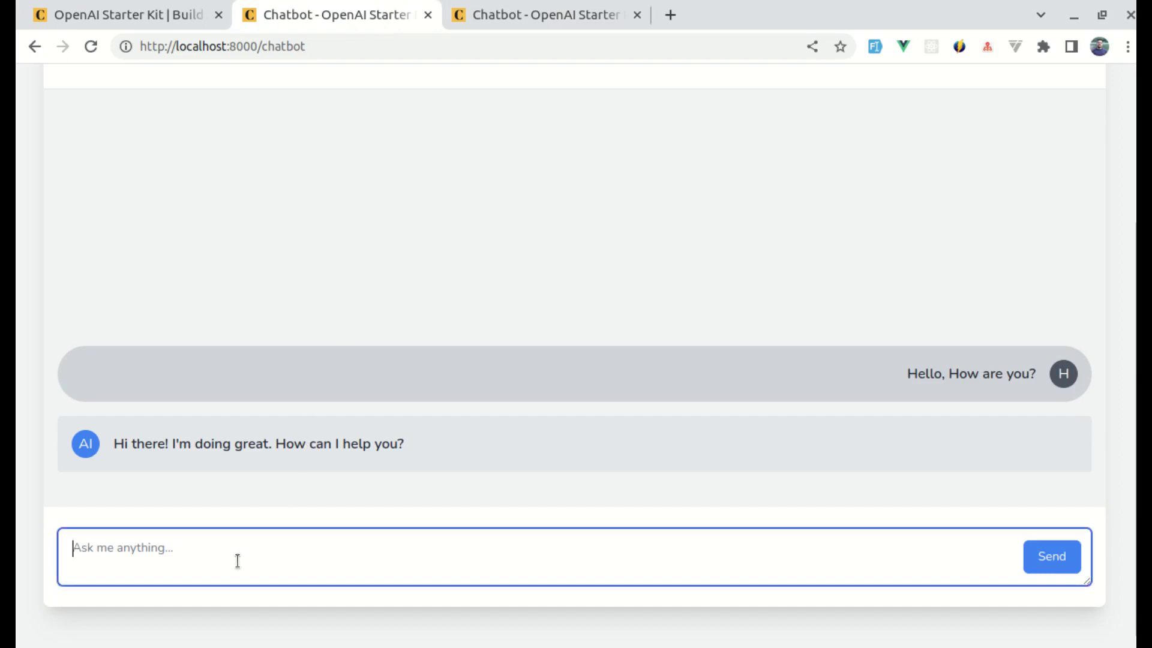
{"action": "type", "text": "L"}
{"action": "type", "text": "ist me top 10"}
{"action": "type", "text": " things about l"}
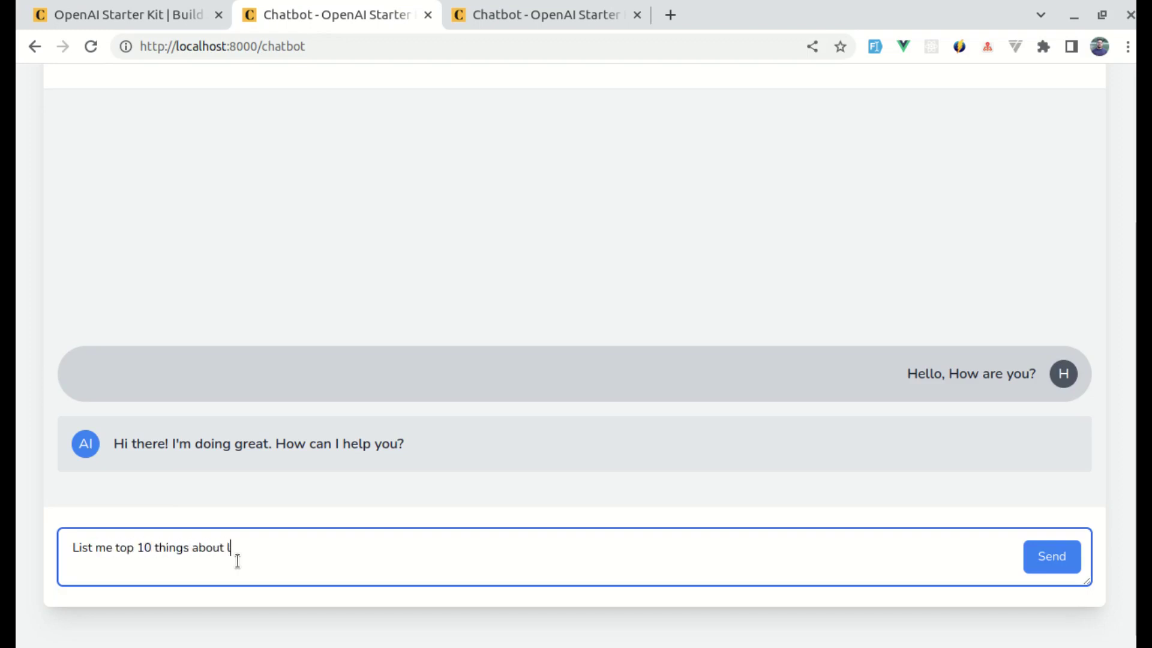
{"action": "key", "text": "BackSpace"}
{"action": "type", "text": "Laravel."}
{"action": "key", "text": "ctrl+a"}
{"action": "key", "text": "Return"}
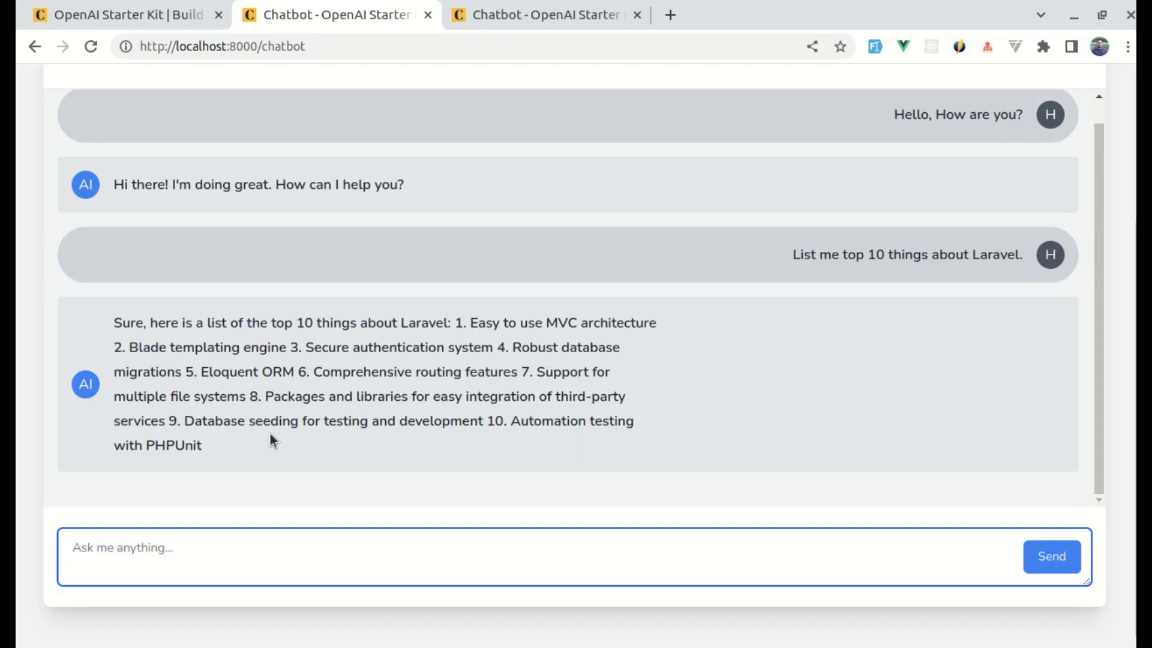
- On the Chatbot Streamed tab, send the same Laravel top-10 question
{"action": "left_click", "coordinate": [545, 15]}
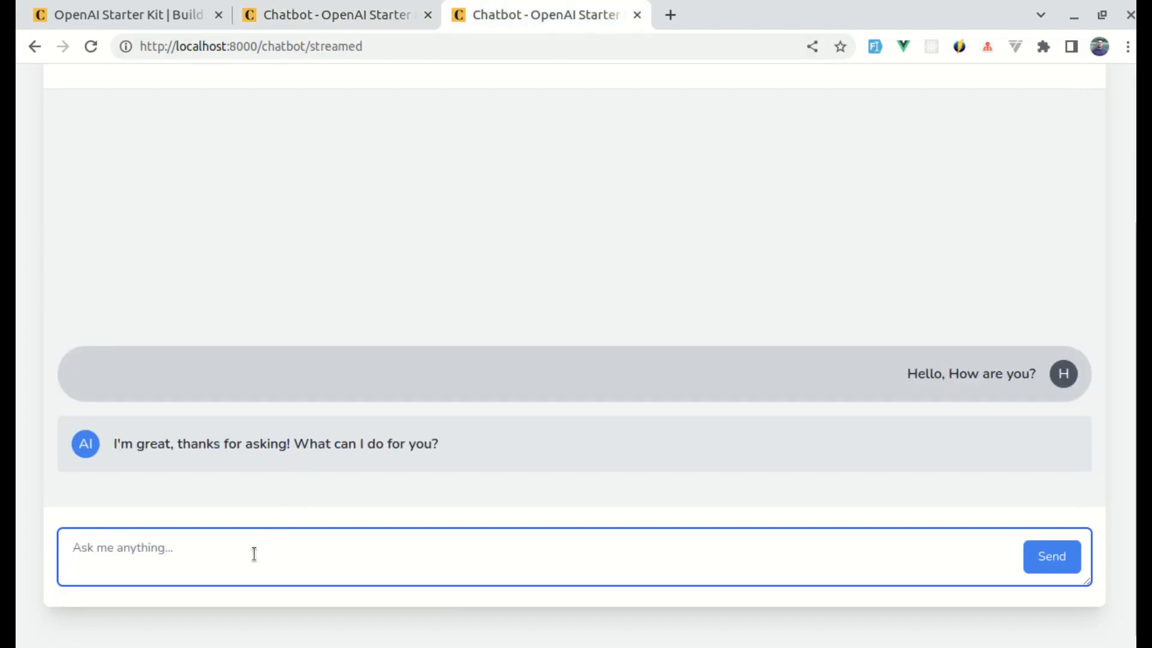
{"action": "type", "text": "List me top 10 things about Laravel."}
{"action": "key", "text": "Return"}
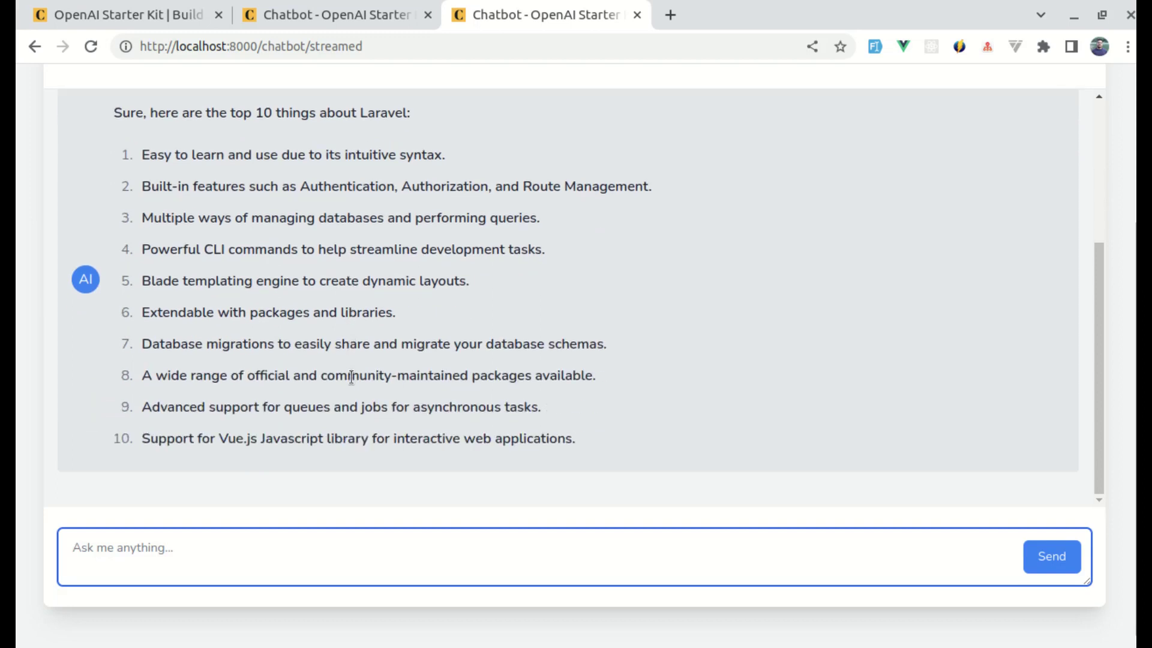
- Back on the normal Chatbot tab, request Vue code for a button component
{"action": "left_click", "coordinate": [382, 18]}
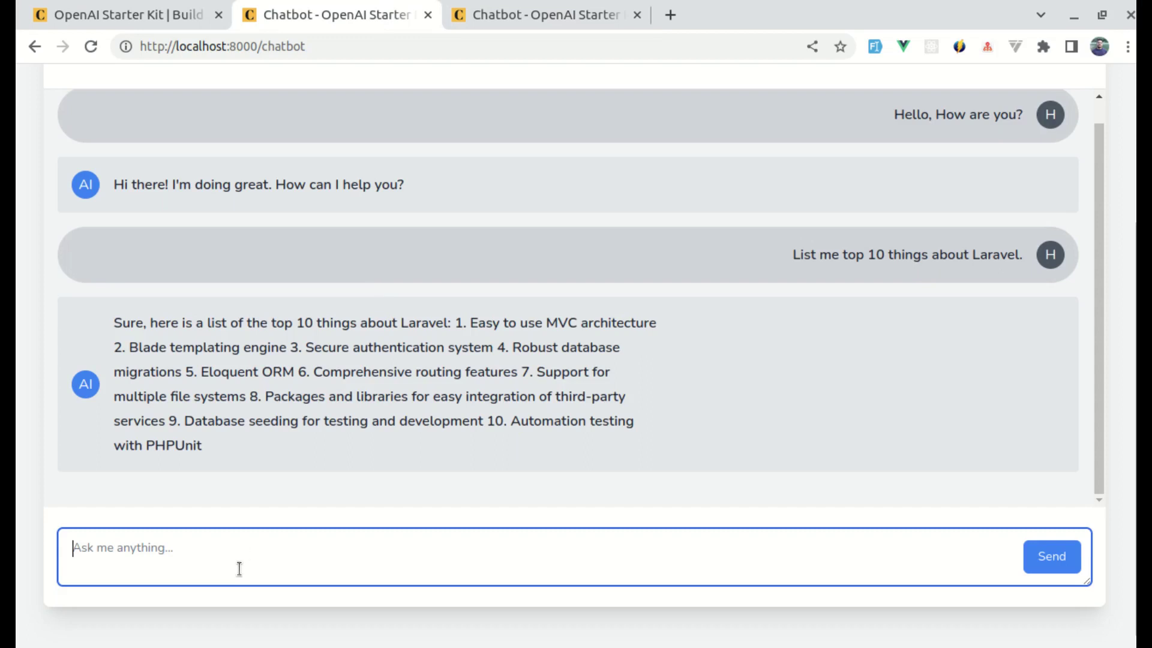
{"action": "type", "text": "w"}
{"action": "type", "text": "rite vue cod"}
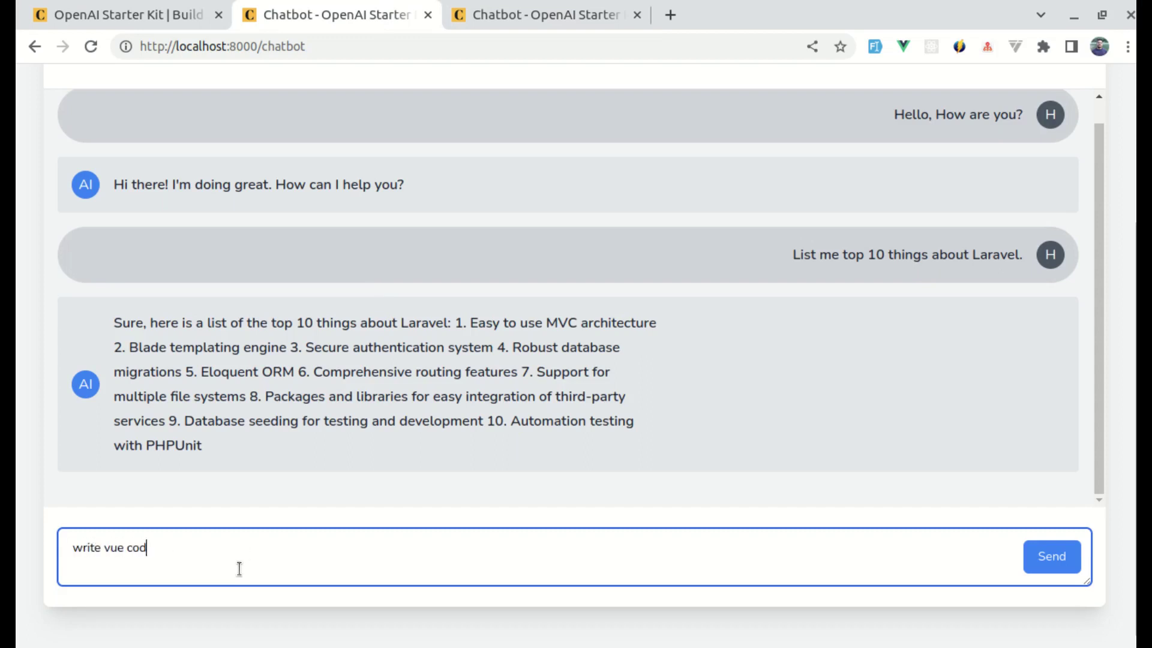
{"action": "type", "text": "e to create a button com"}
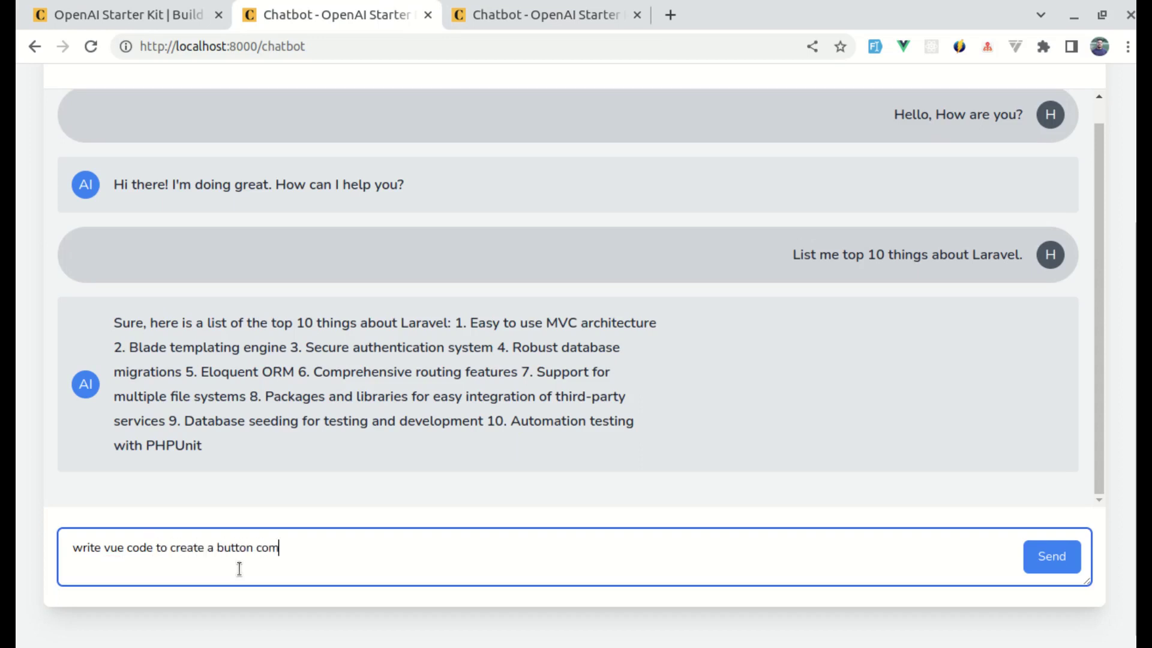
{"action": "type", "text": "ponent"}
{"action": "key", "text": "ctrl+a"}
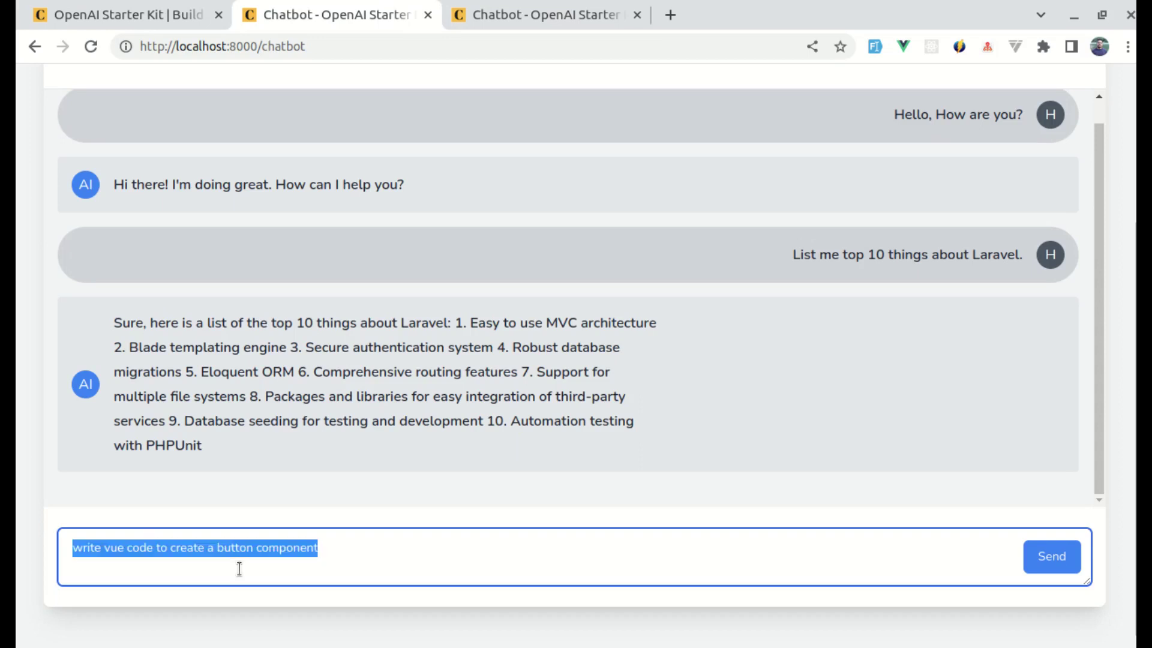
{"action": "key", "text": "Return"}
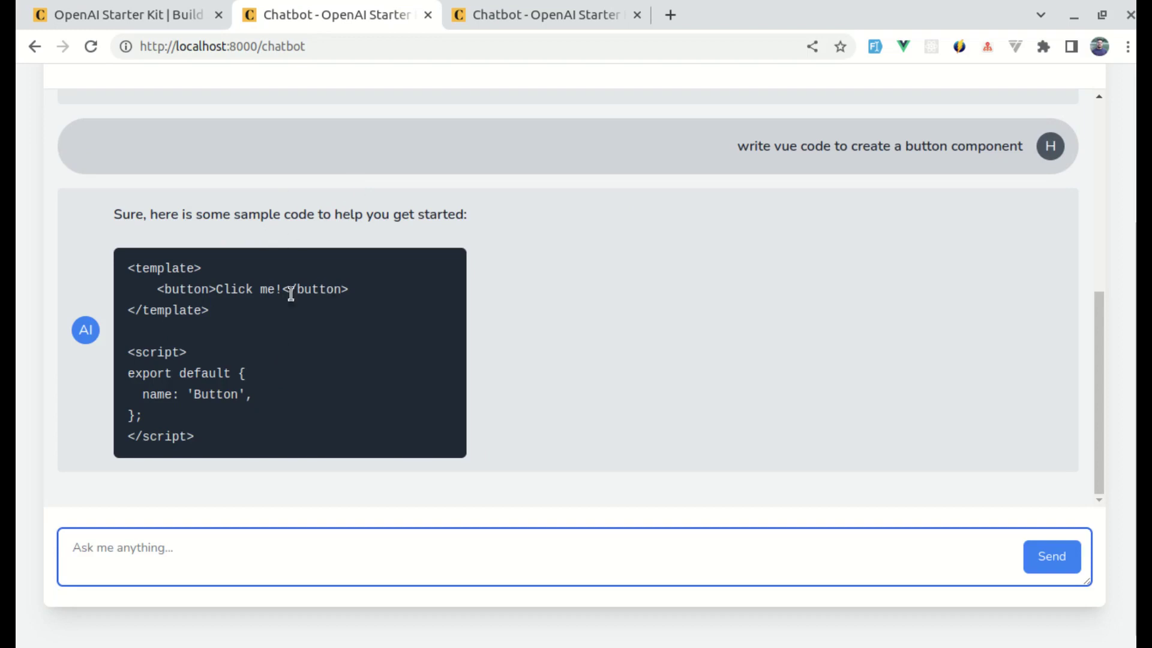
- On the Chatbot Streamed tab, send the same Vue button component request
{"action": "left_click", "coordinate": [517, 27]}
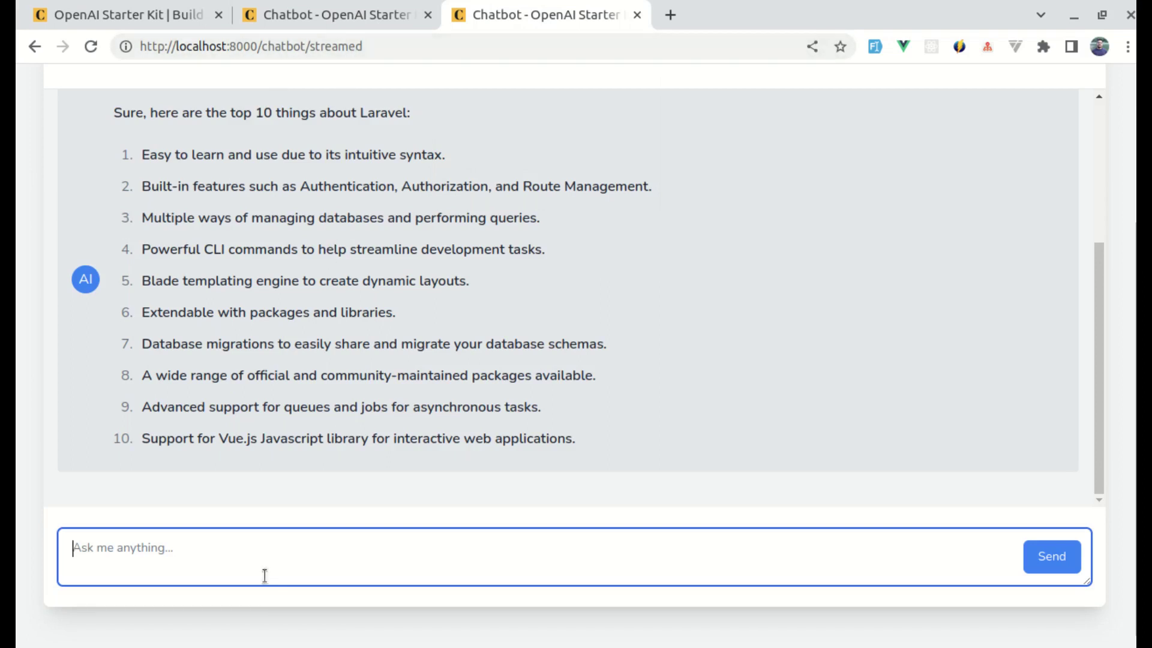
{"action": "type", "text": "write vue code to create a button component"}
{"action": "key", "text": "Return"}
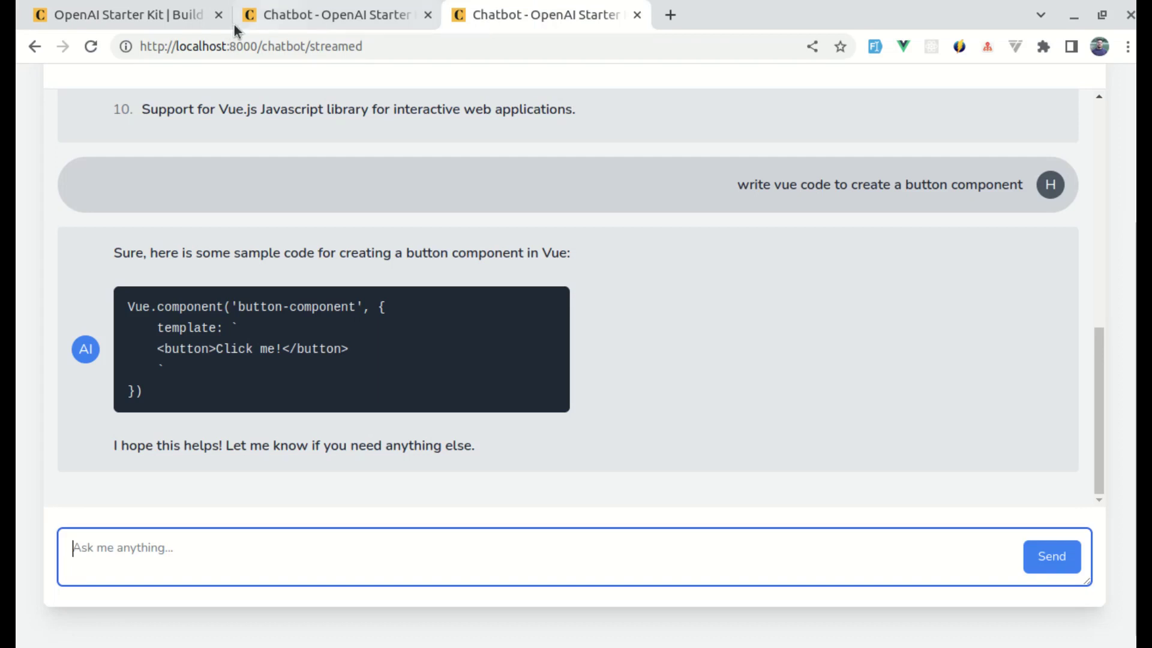
- Switch to the first tab showing the Gumroad OpenAI Starter Kit product page
{"action": "left_click", "coordinate": [170, 18]}
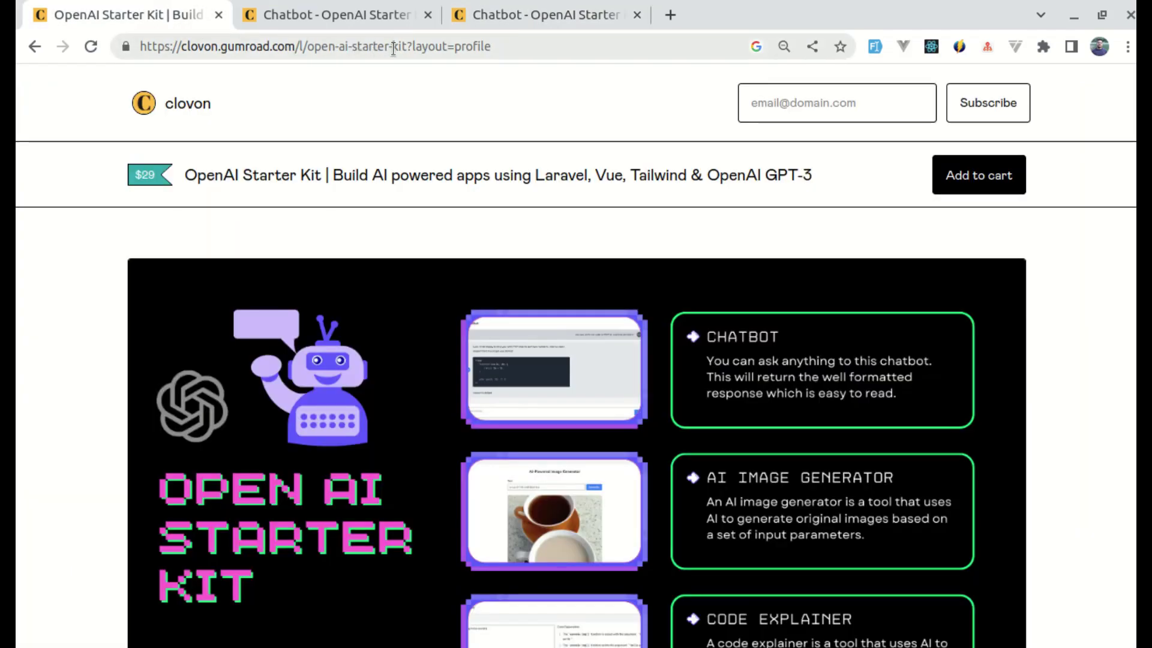